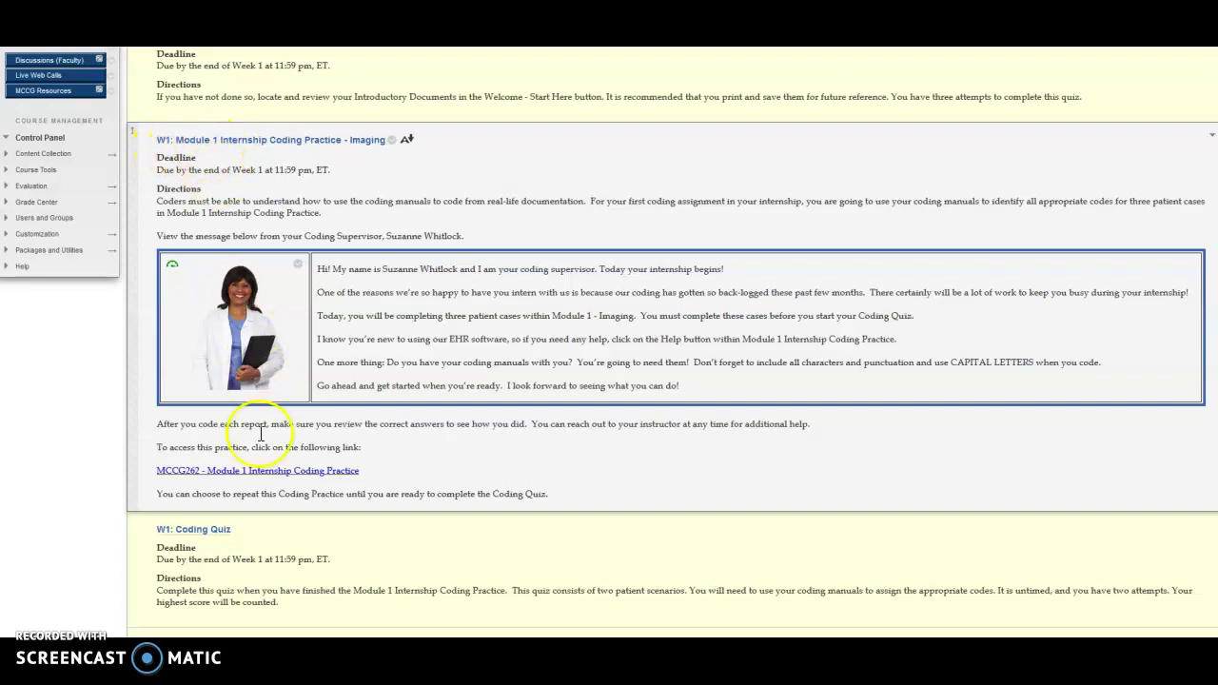
- Launch 'MCCG262 - Module 1 Internship Coding Practice' from the Week 1 Imaging assignment link
left_click(229, 472)
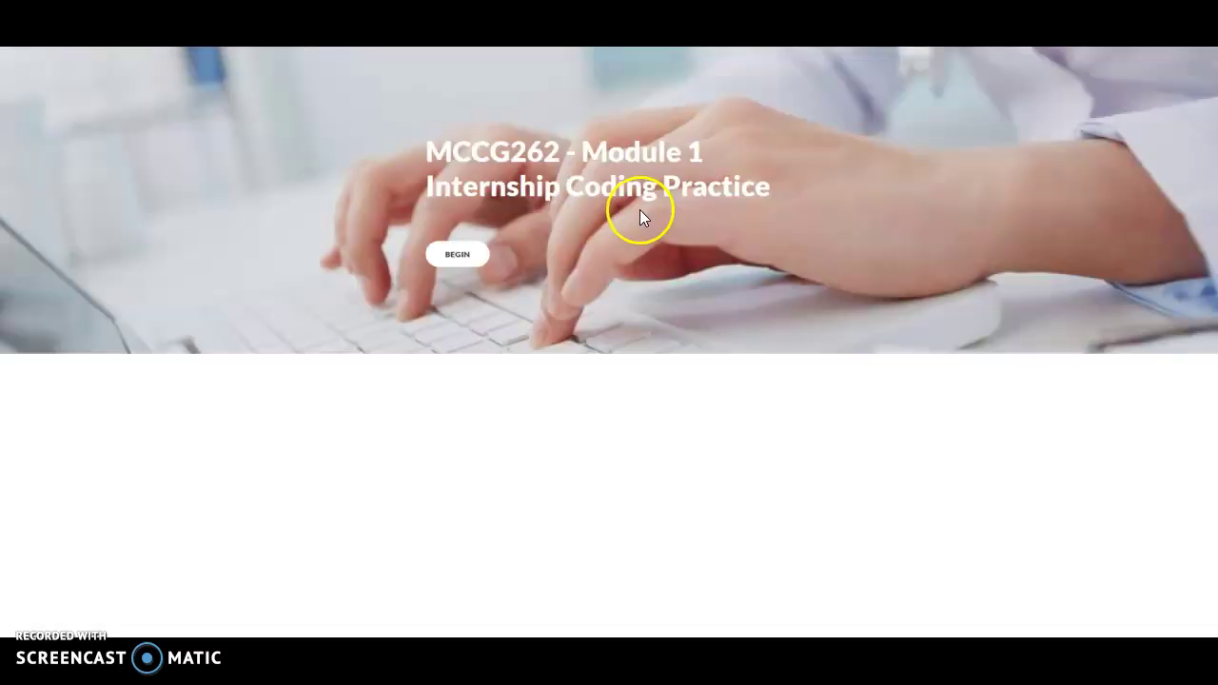
- Begin the practice and log in with first and last name, accepting the Confidentiality Agreement
left_click(458, 261)
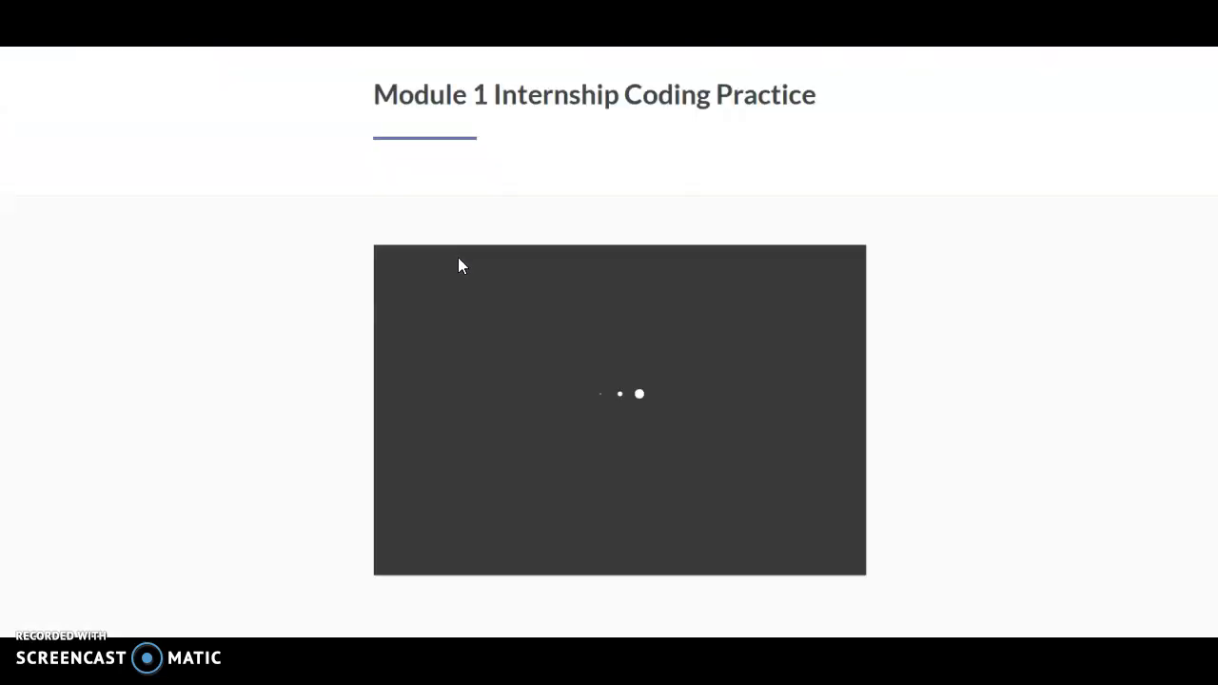
left_click(607, 409)
key("Tab")
left_click(570, 457)
left_click(699, 484)
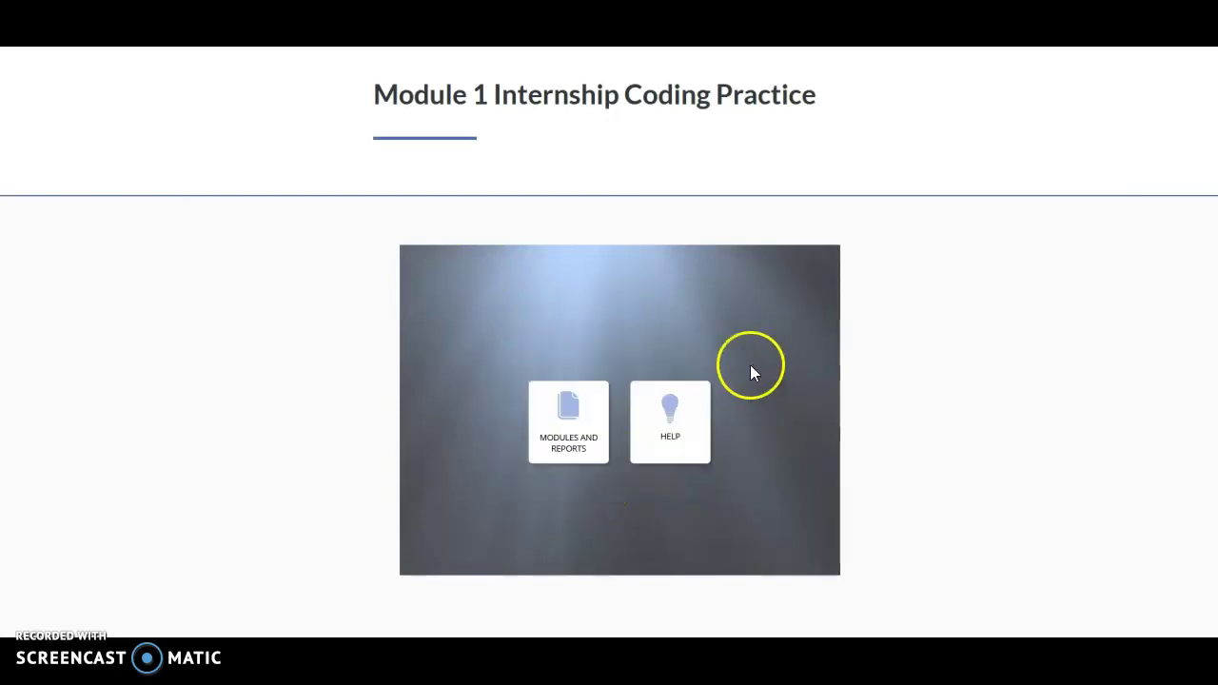
- Read the Helpful Tips for Module 1 Internship Coding Practice, then close them
left_click(587, 459)
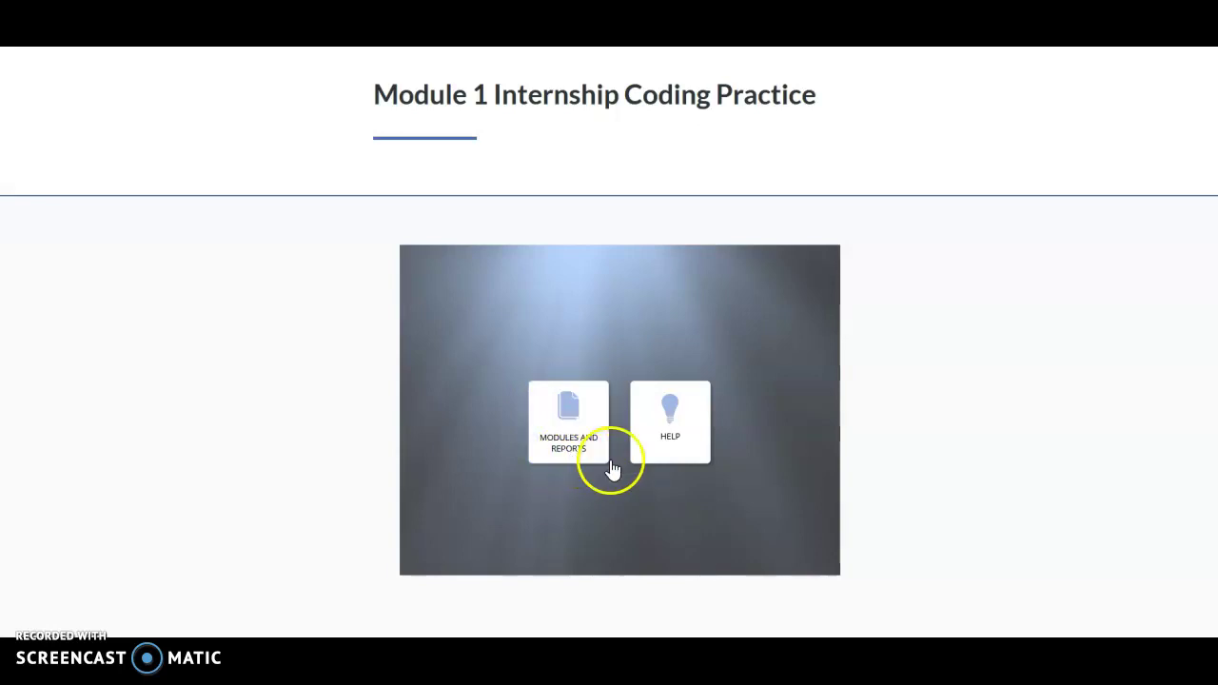
left_click(670, 418)
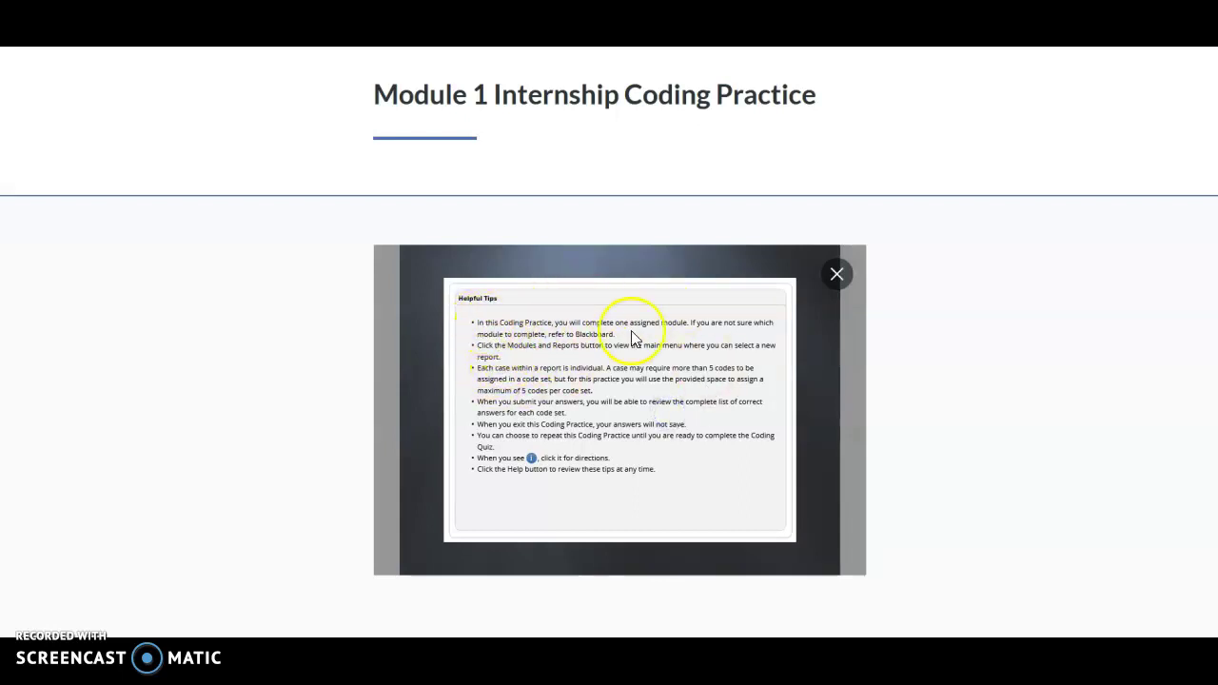
left_click(838, 277)
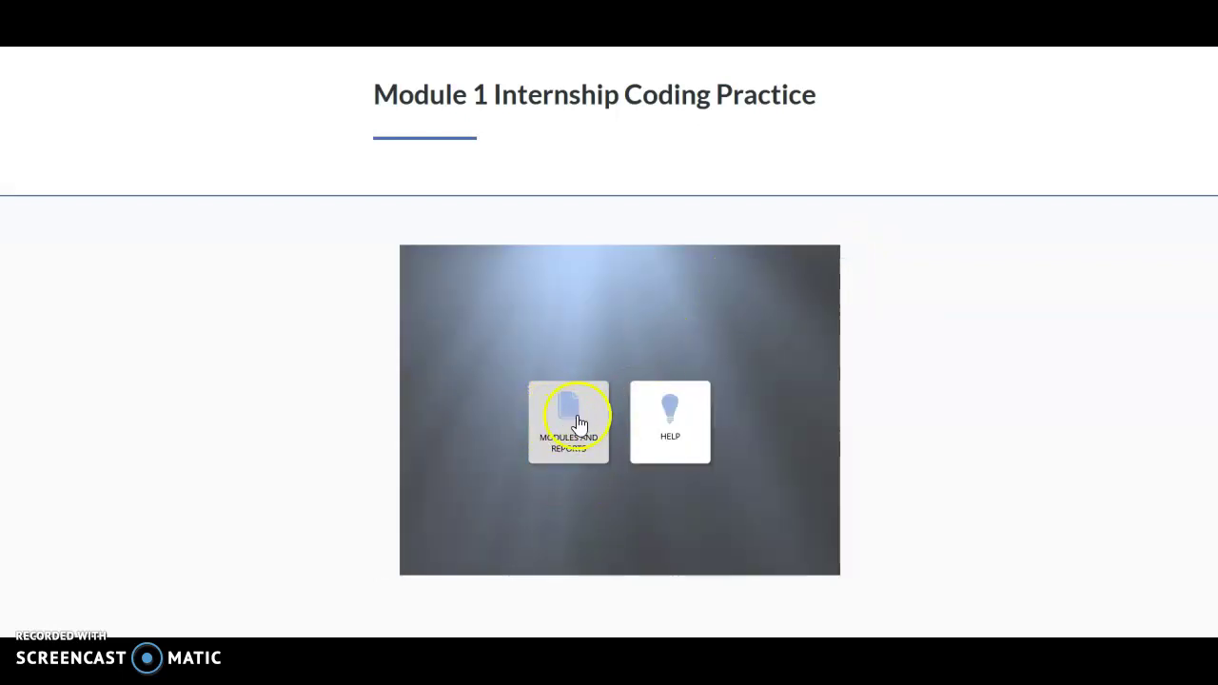
- From Modules and Reports, settle on the Imaging module (after trying Outpatient Office Visit) to list its three reports
left_click(571, 410)
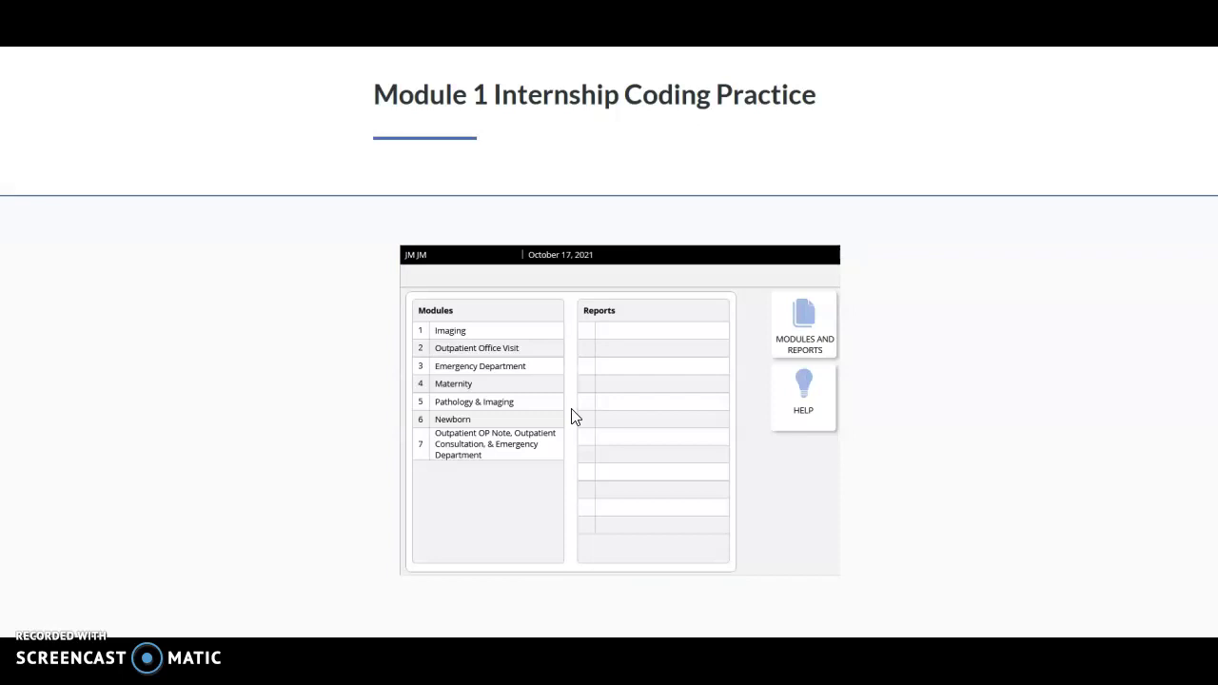
left_click(423, 333)
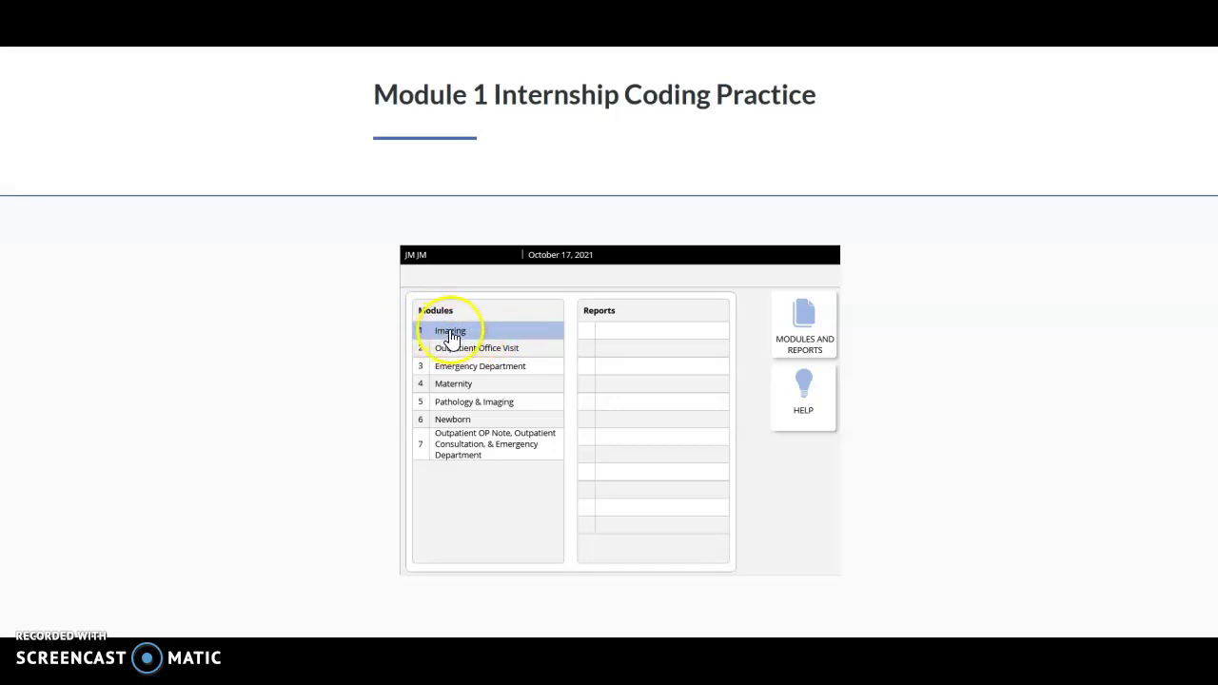
left_click(435, 336)
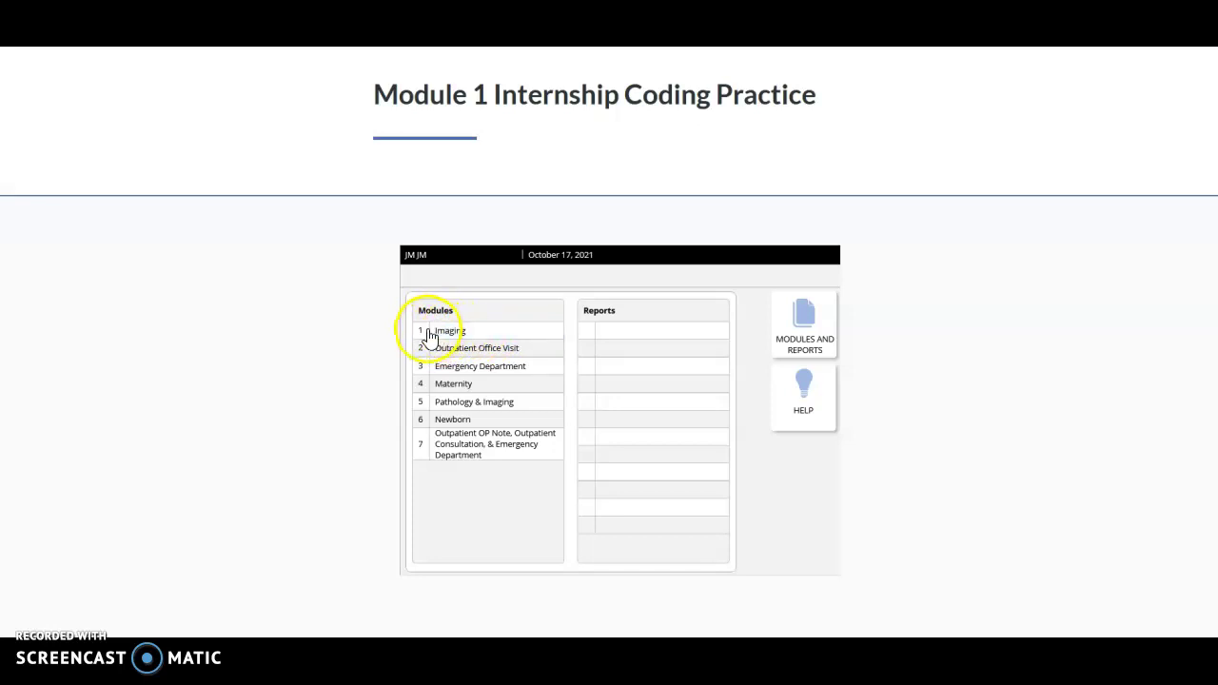
left_click(475, 350)
left_click(458, 346)
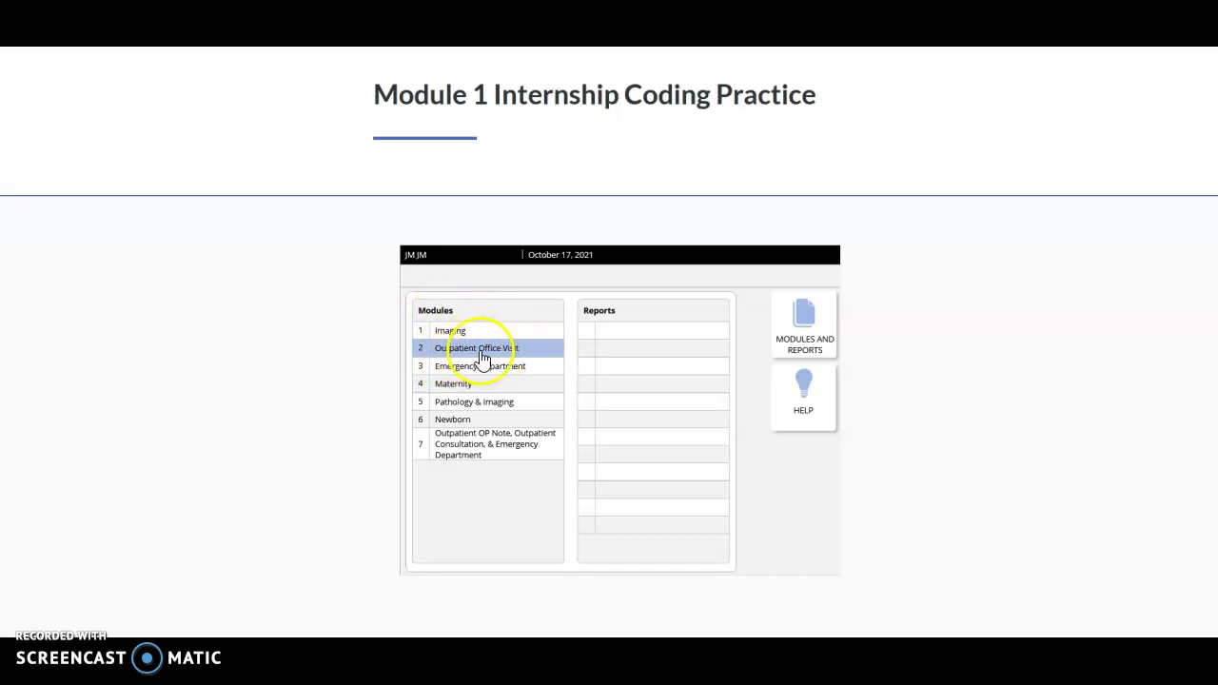
left_click(447, 333)
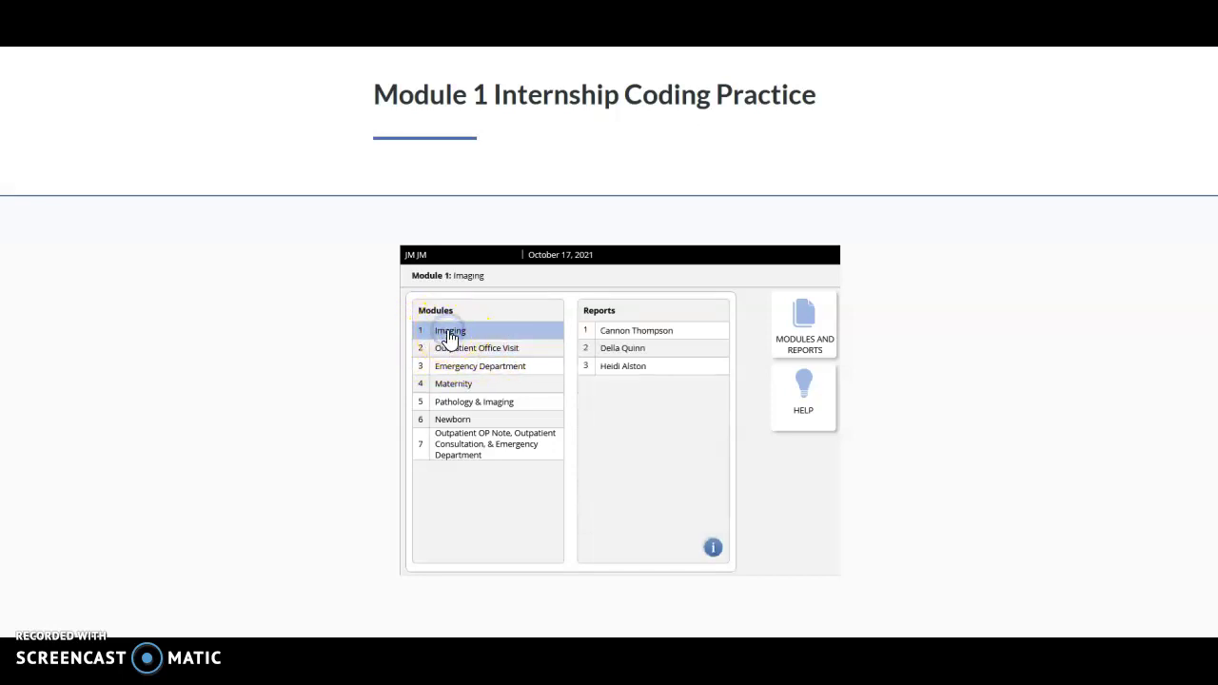
left_click(612, 338)
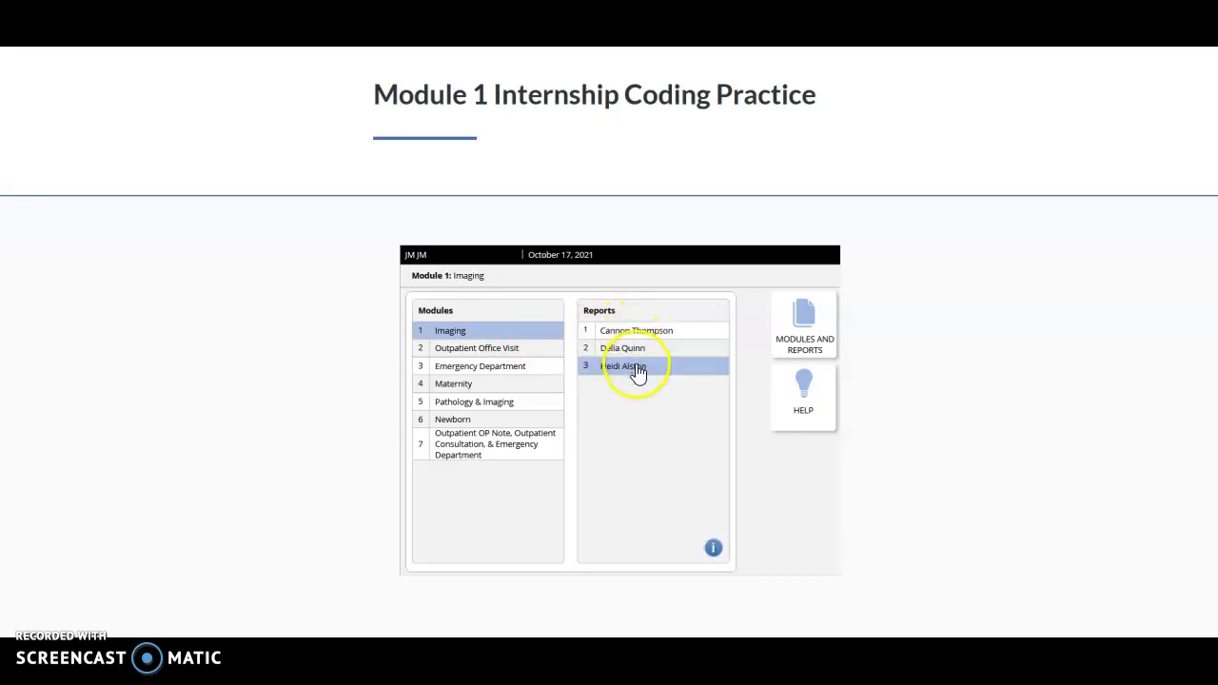
mouse_move(715, 547)
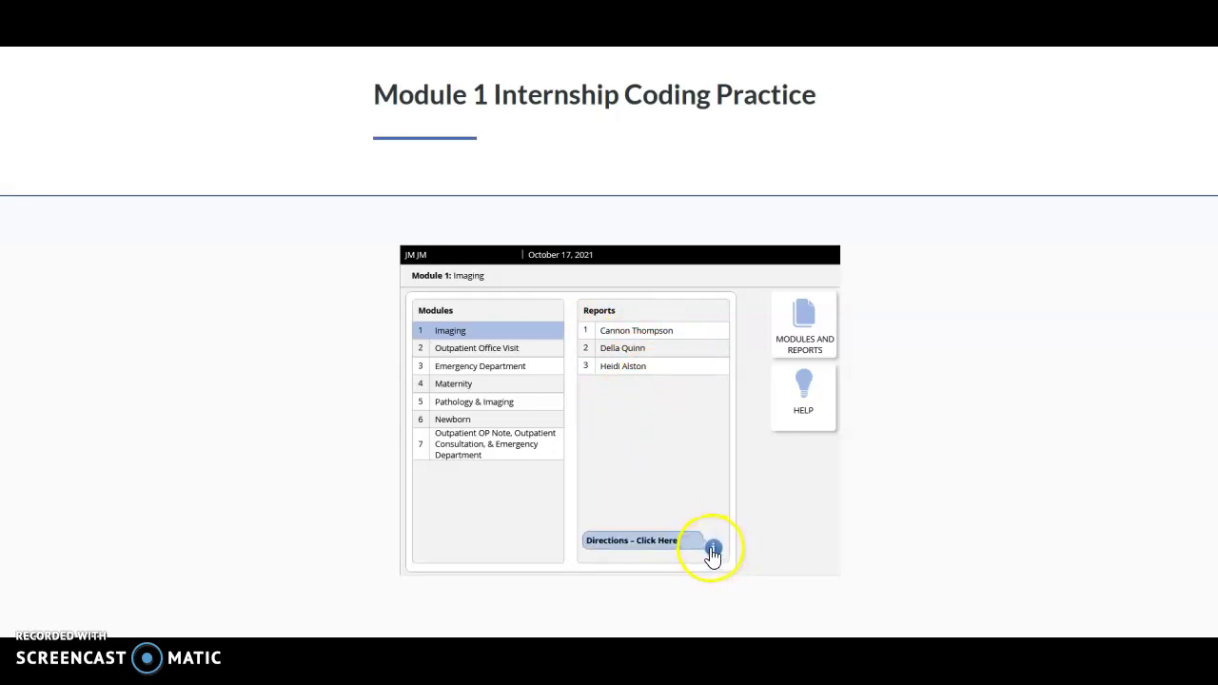
- Read the practice Directions, then open patient report 1 in the Imaging module for coding
left_click(712, 550)
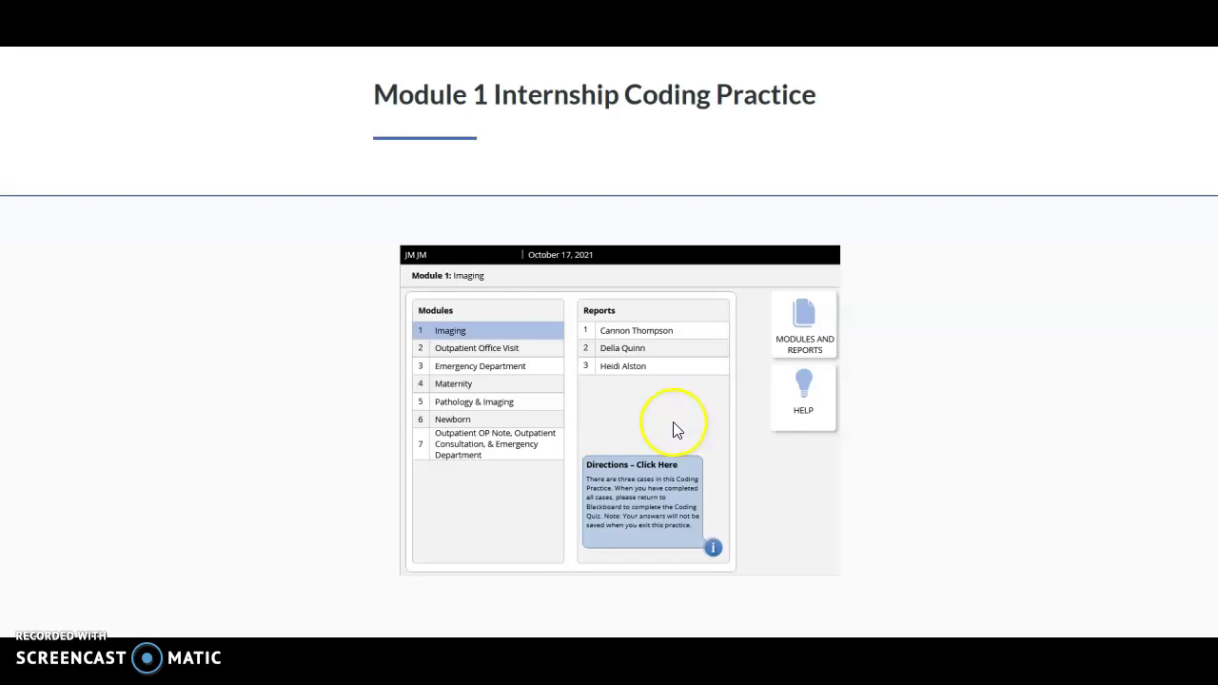
left_click(718, 365)
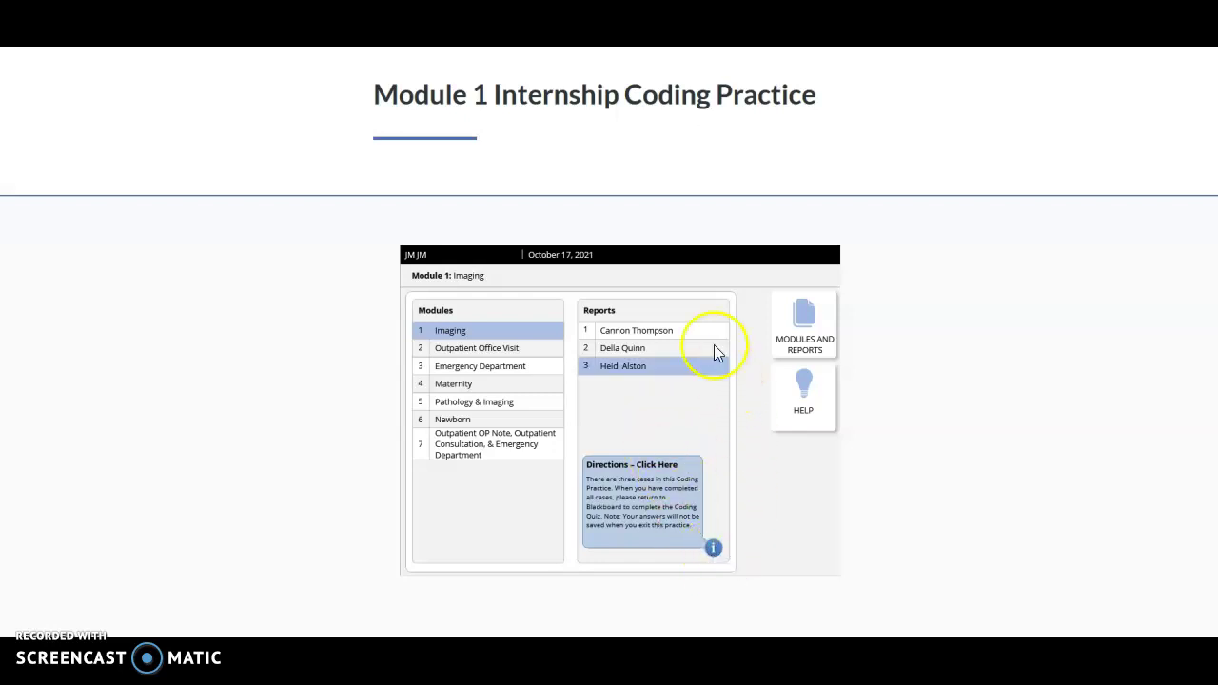
left_click(661, 331)
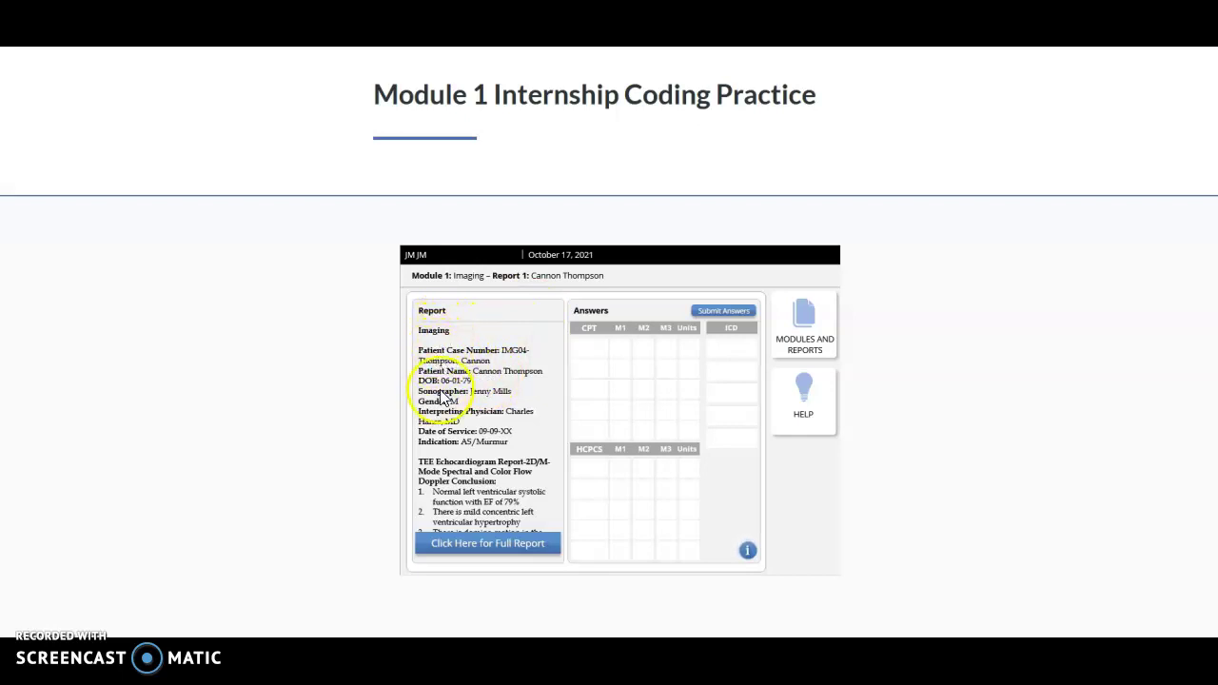
left_click(503, 549)
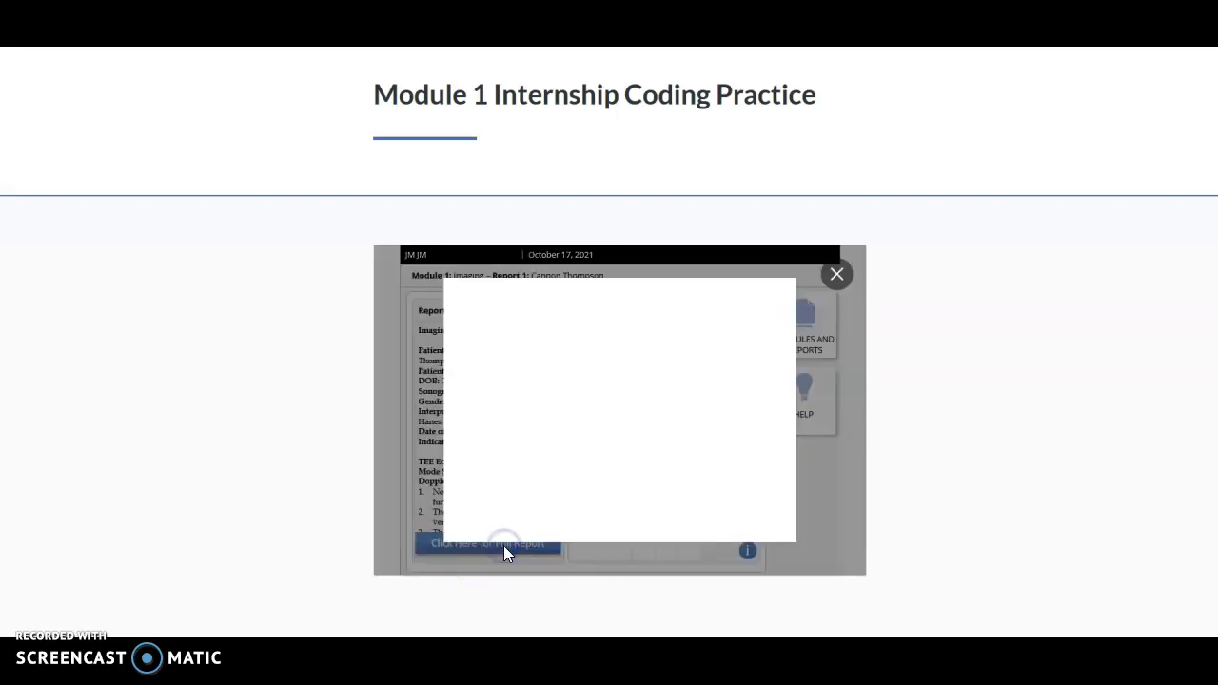
scroll(623, 439, "down", 5)
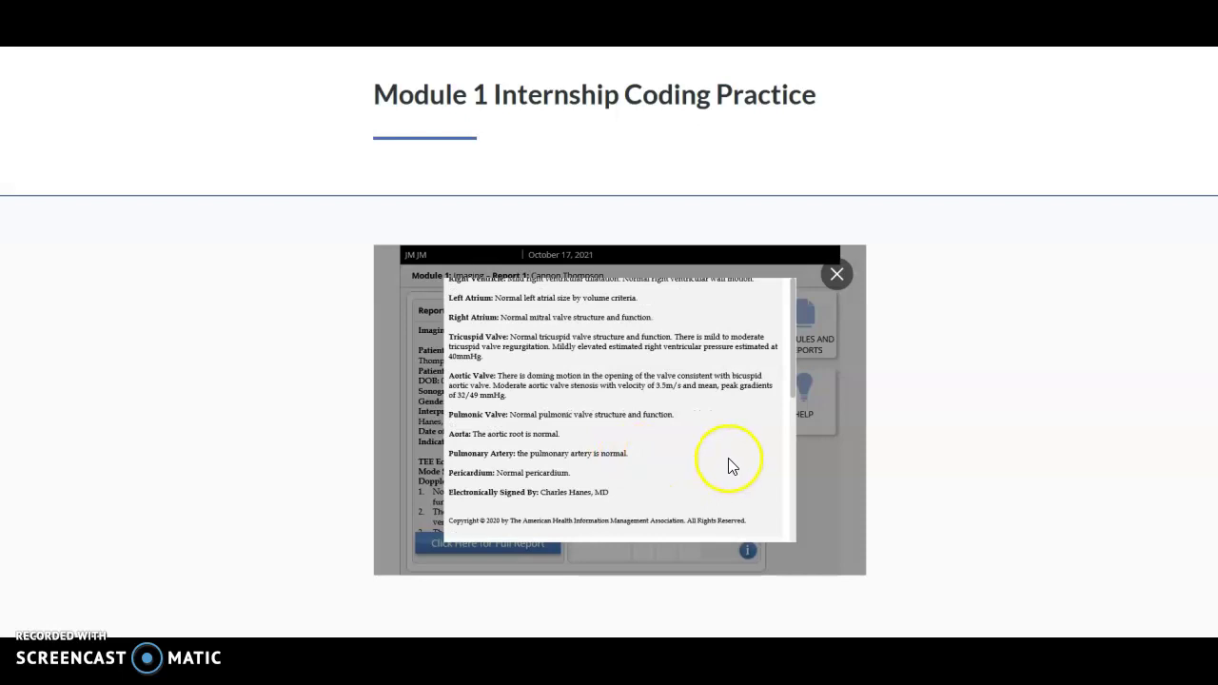
left_click(790, 362)
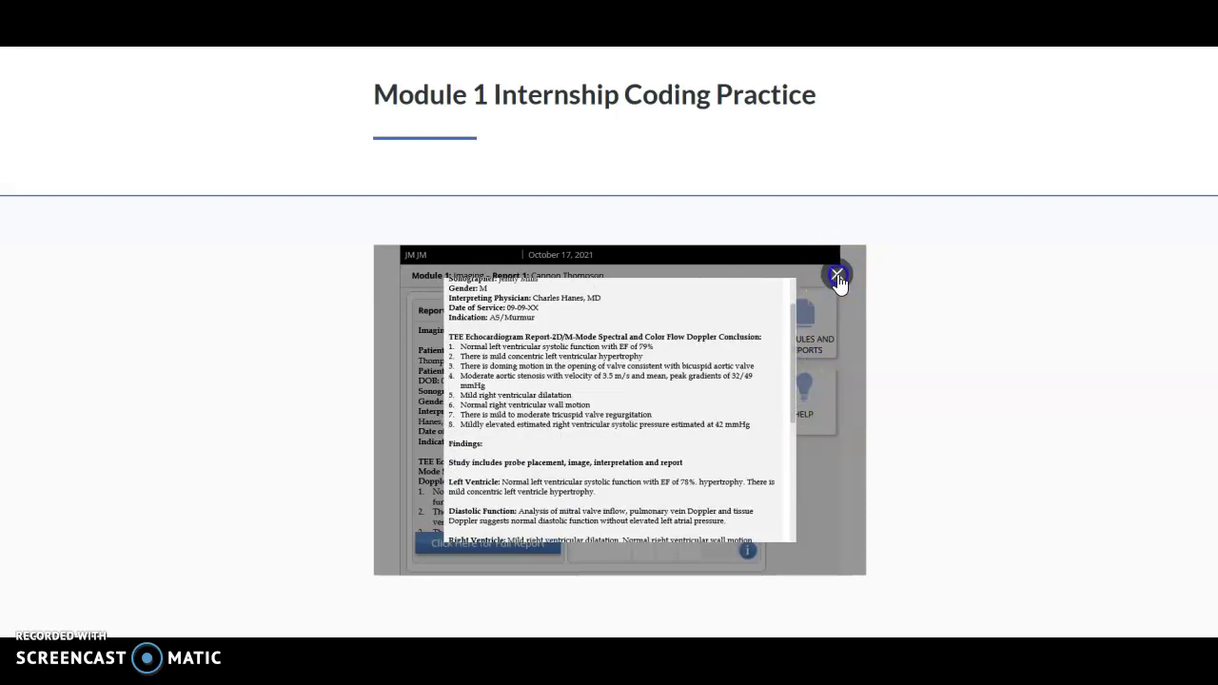
left_click(837, 276)
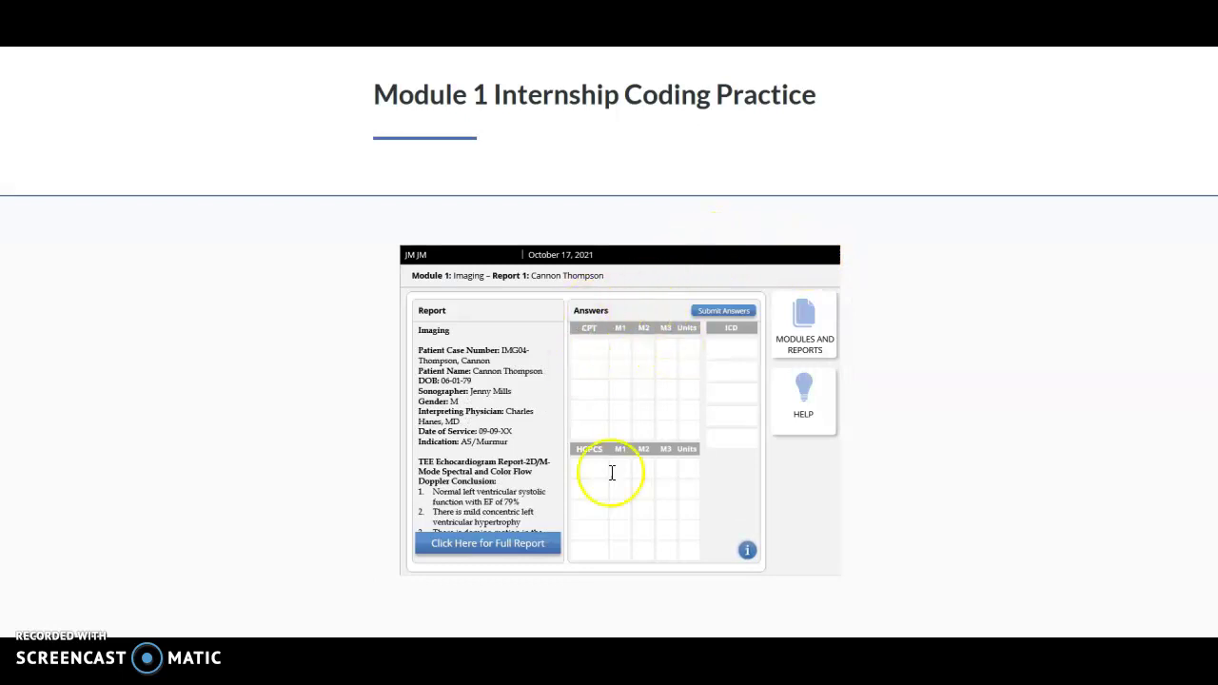
left_click(748, 555)
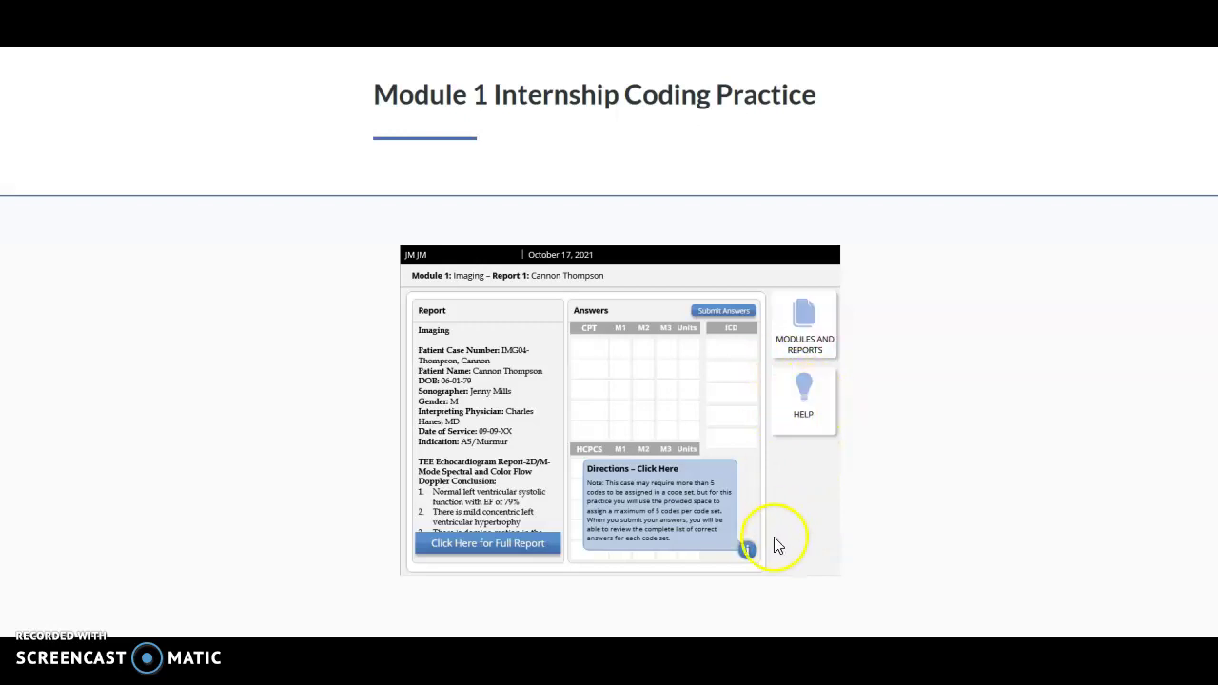
left_click(747, 550)
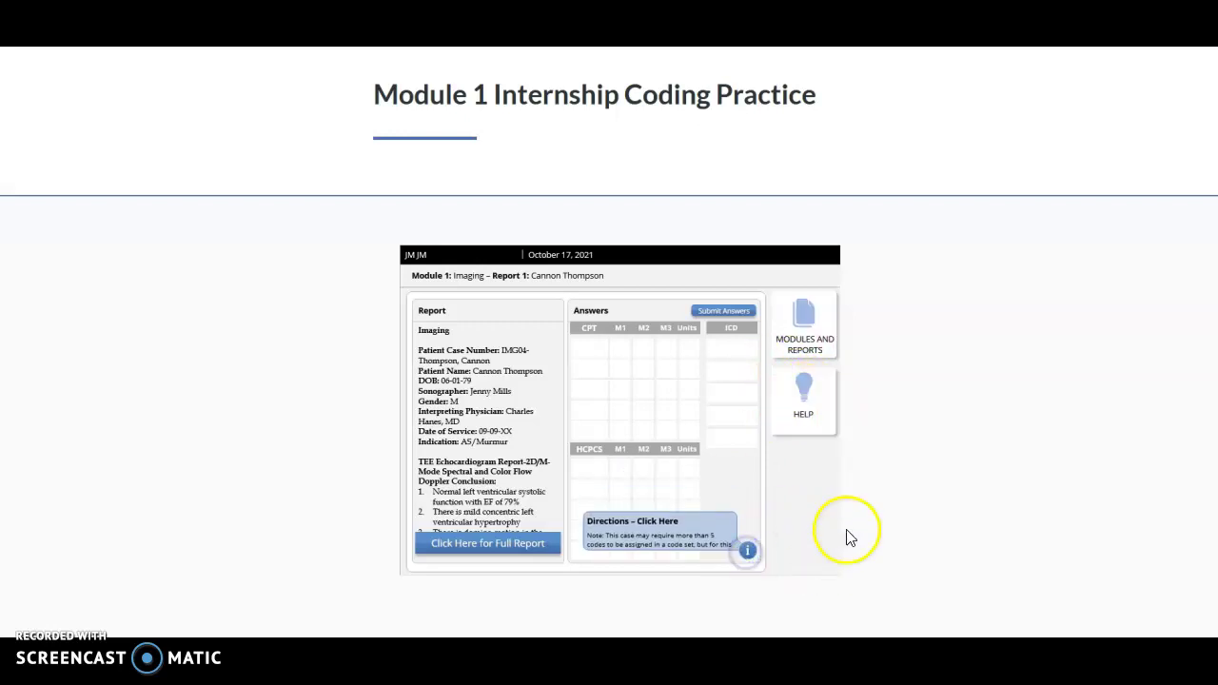
left_click(590, 349)
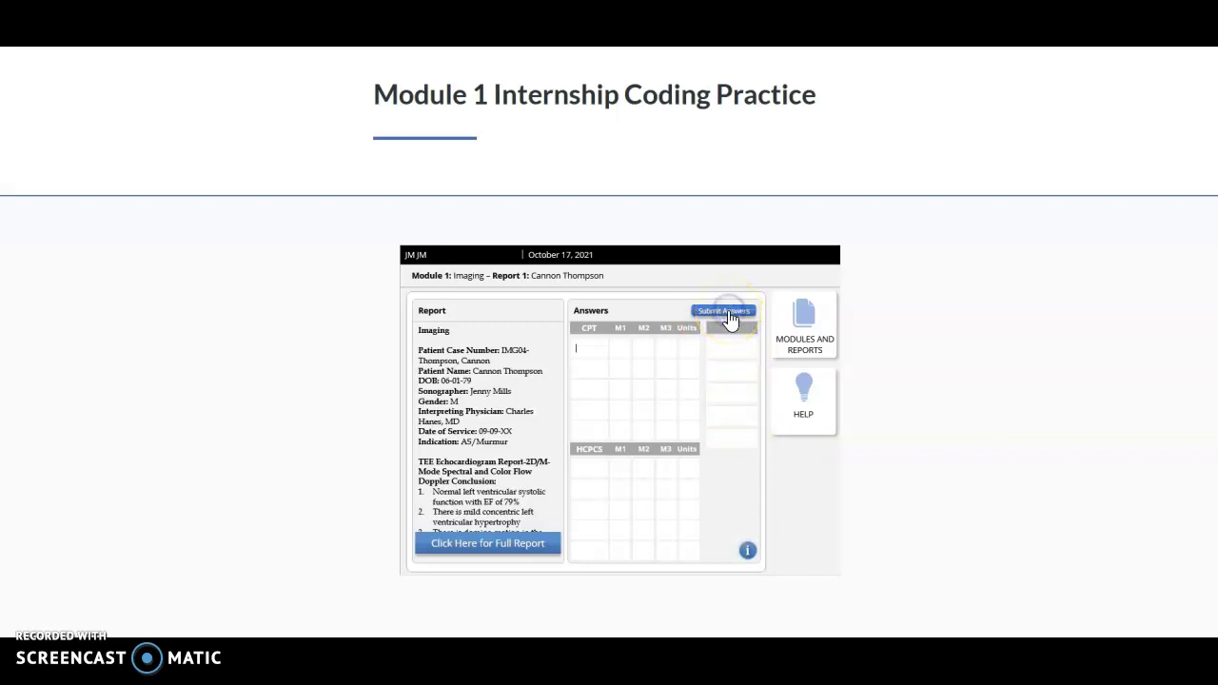
- Submit Report 1 and review the full rationale: CPT 93312, 93320; ICD-10-CM I48.91, R01.1, I51.7, Q23.1, I08.2
left_click(729, 316)
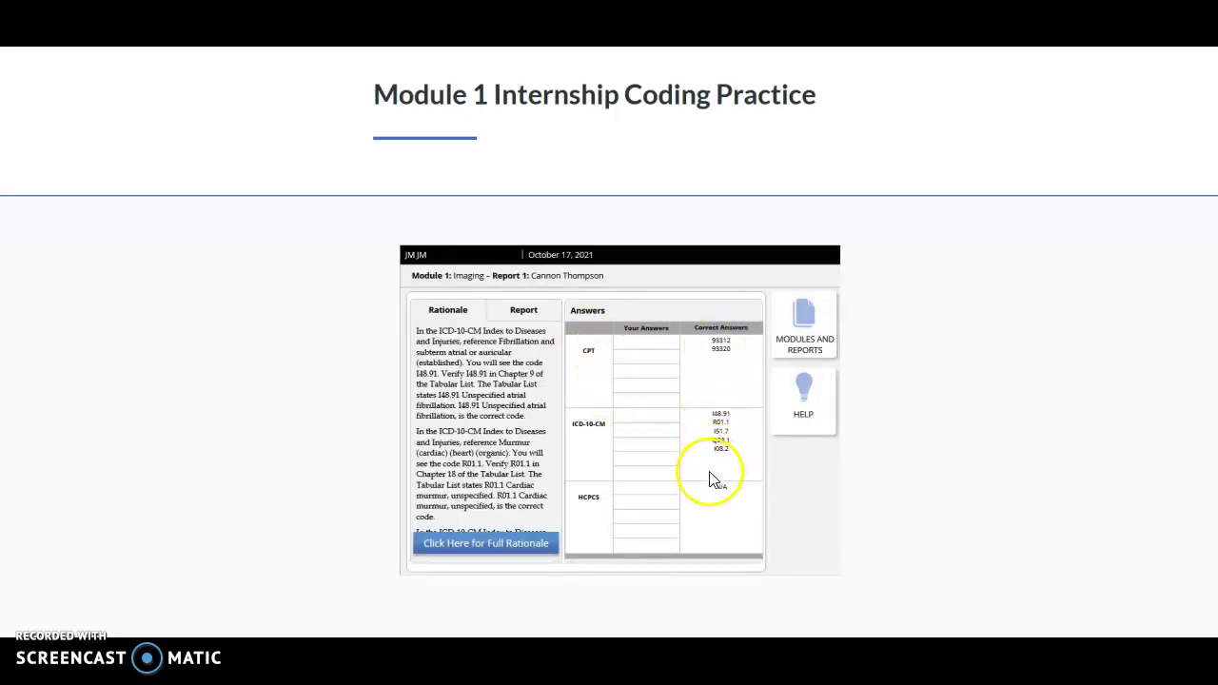
left_click(490, 546)
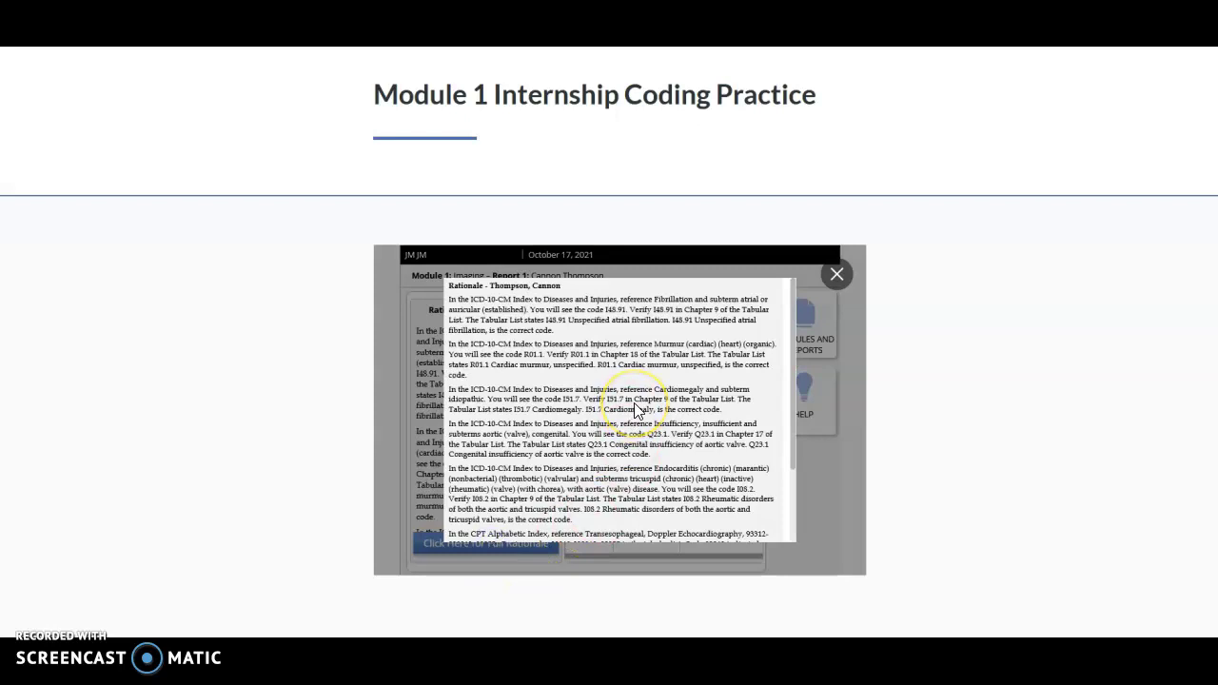
mouse_move(795, 331)
left_mouse_down()
mouse_move(790, 425)
mouse_move(788, 333)
left_mouse_up()
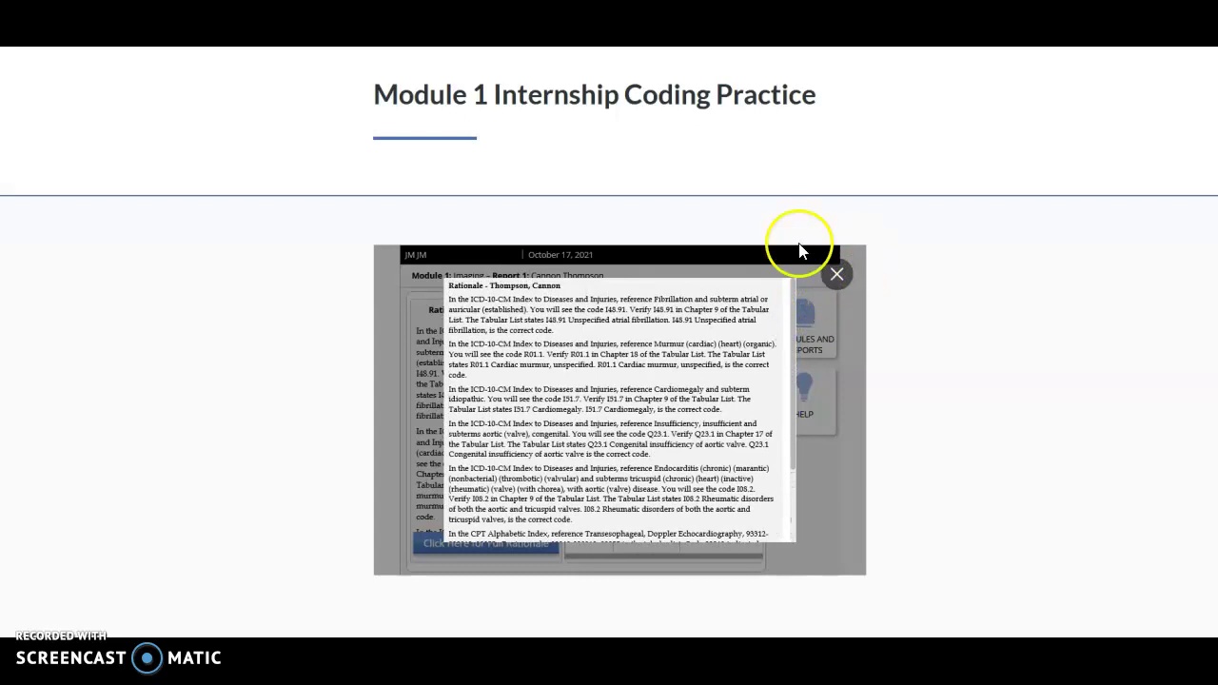
left_click(837, 276)
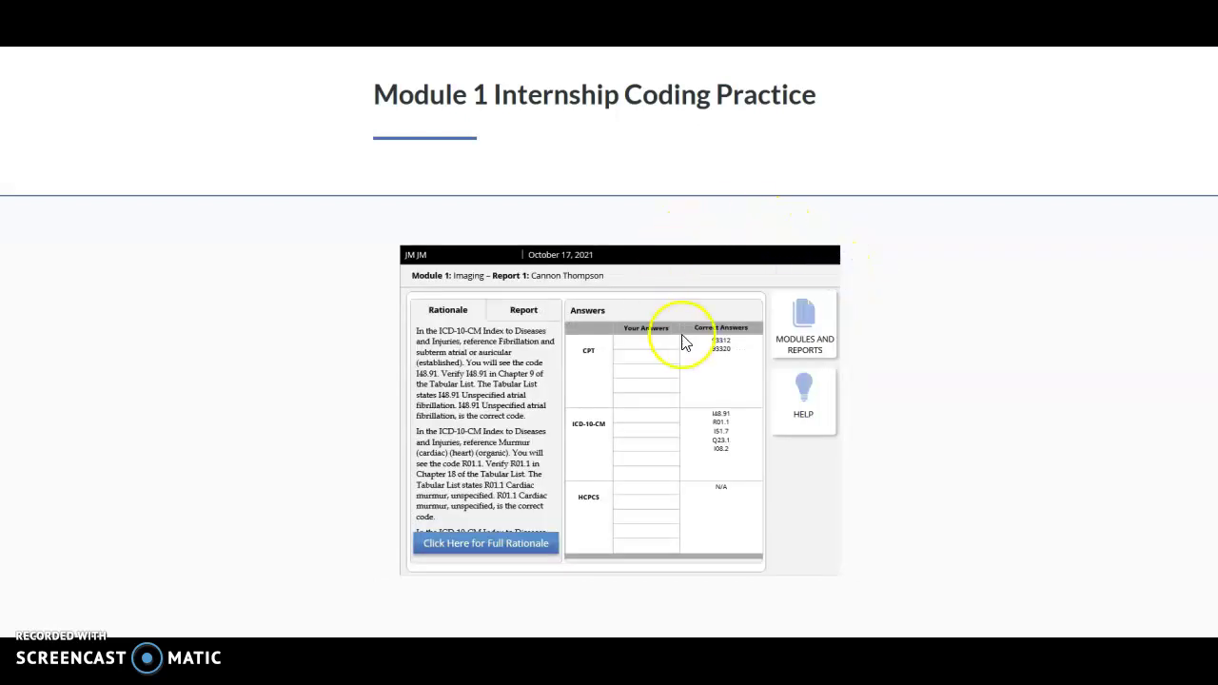
- Return to the Modules and Reports list showing Imaging's three patient reports
left_click(806, 327)
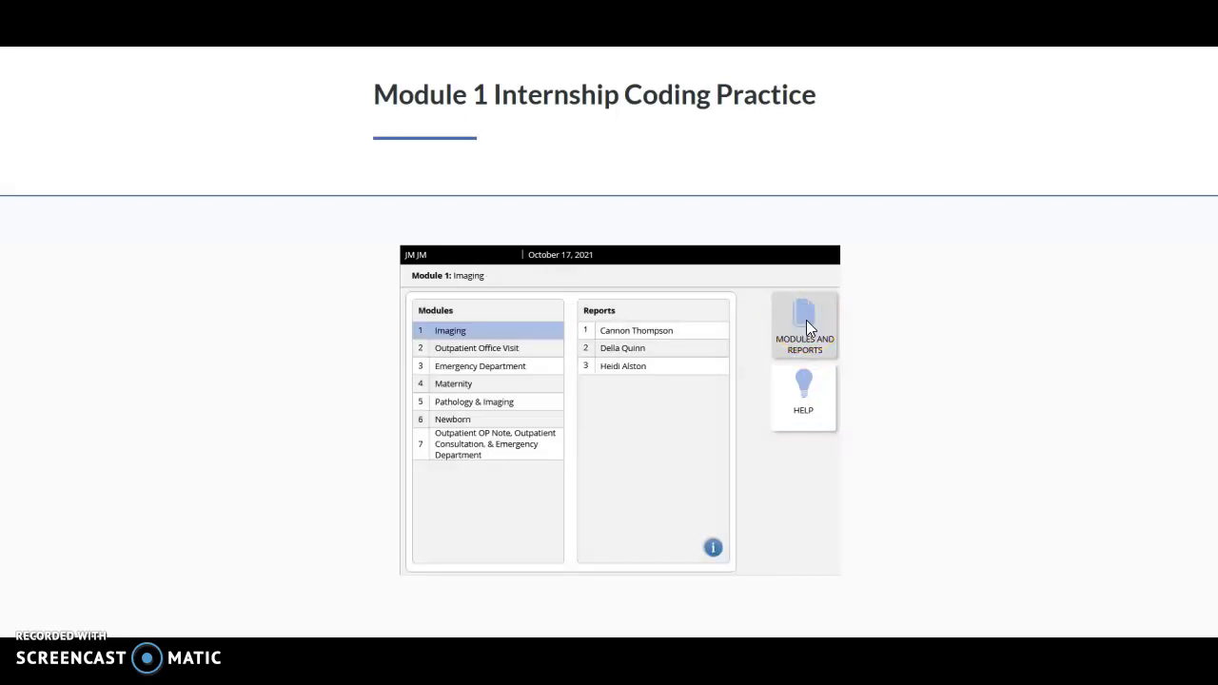